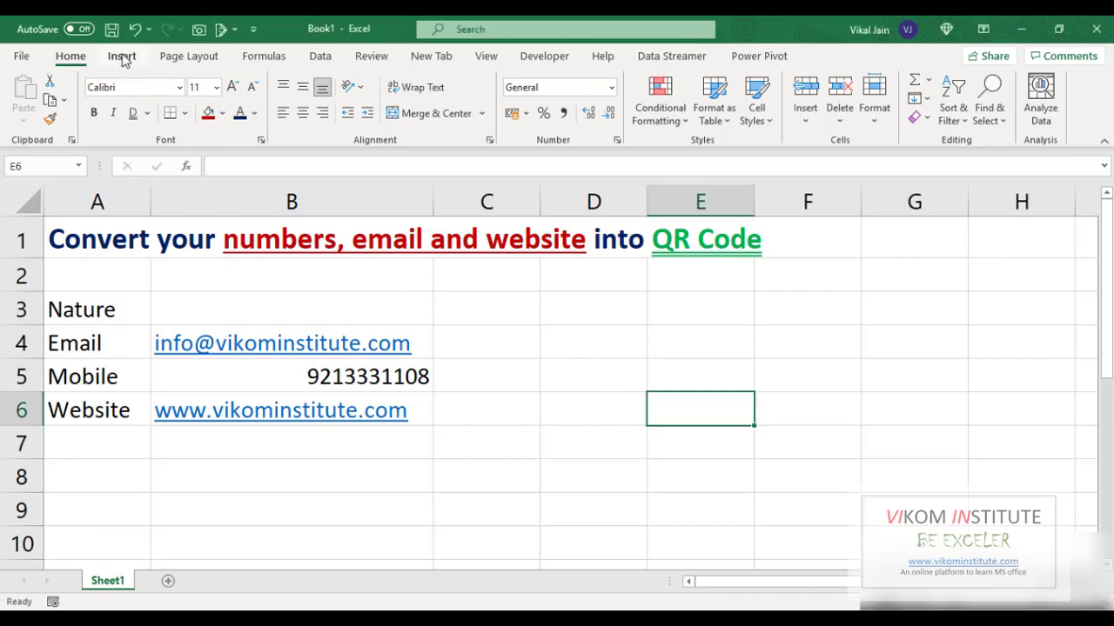
Search the Office Add-ins store for 'qr', then pick QR4Office from My Add-ins
click(122, 58)
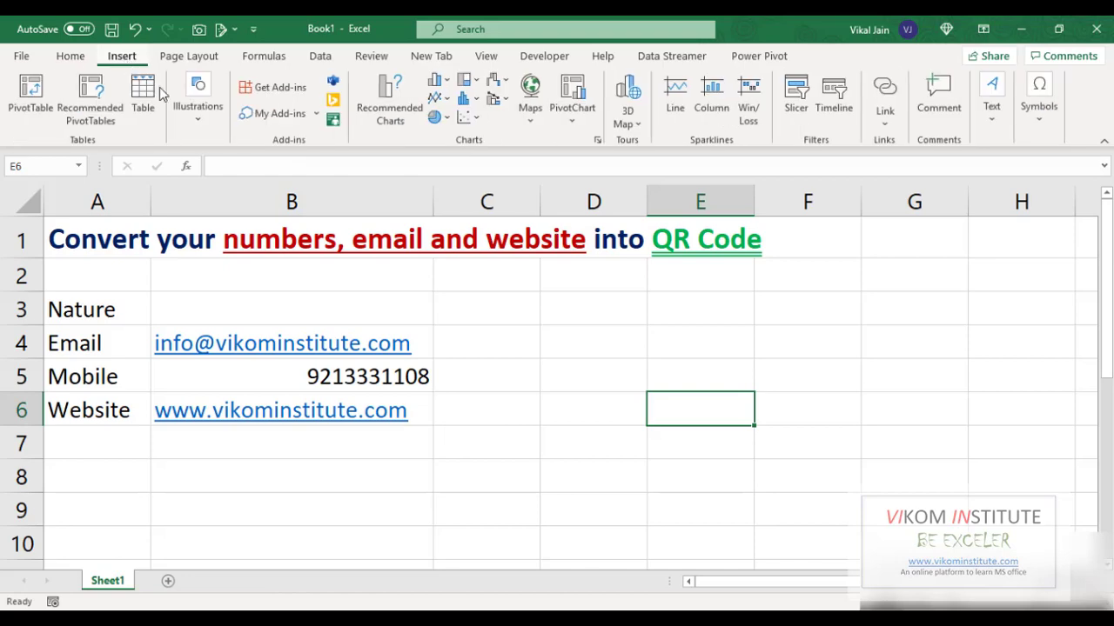
click(261, 90)
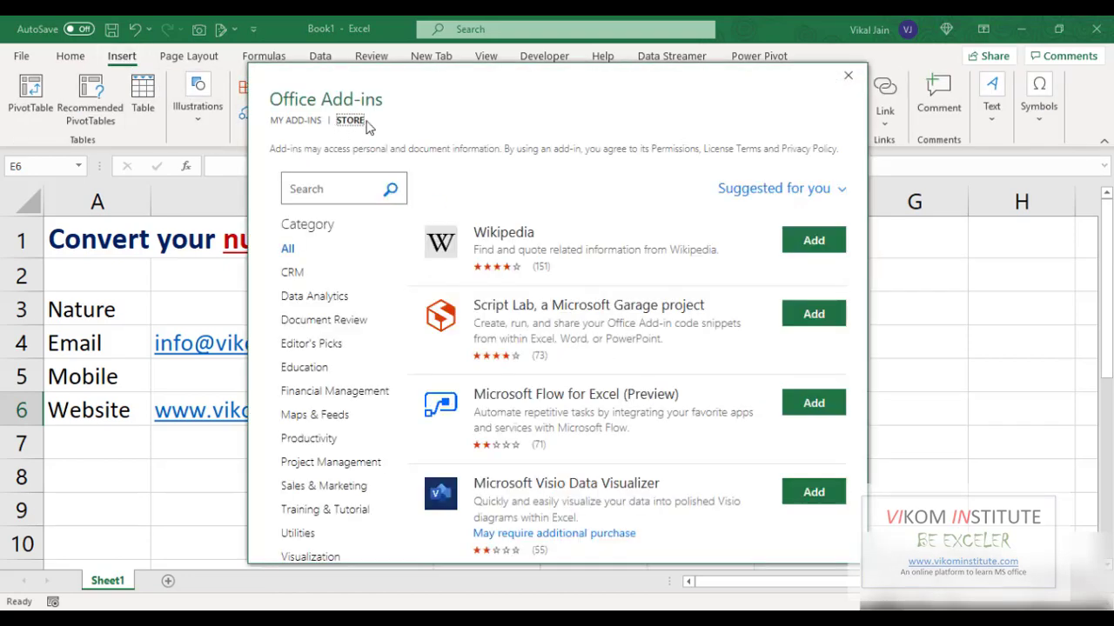
click(321, 193)
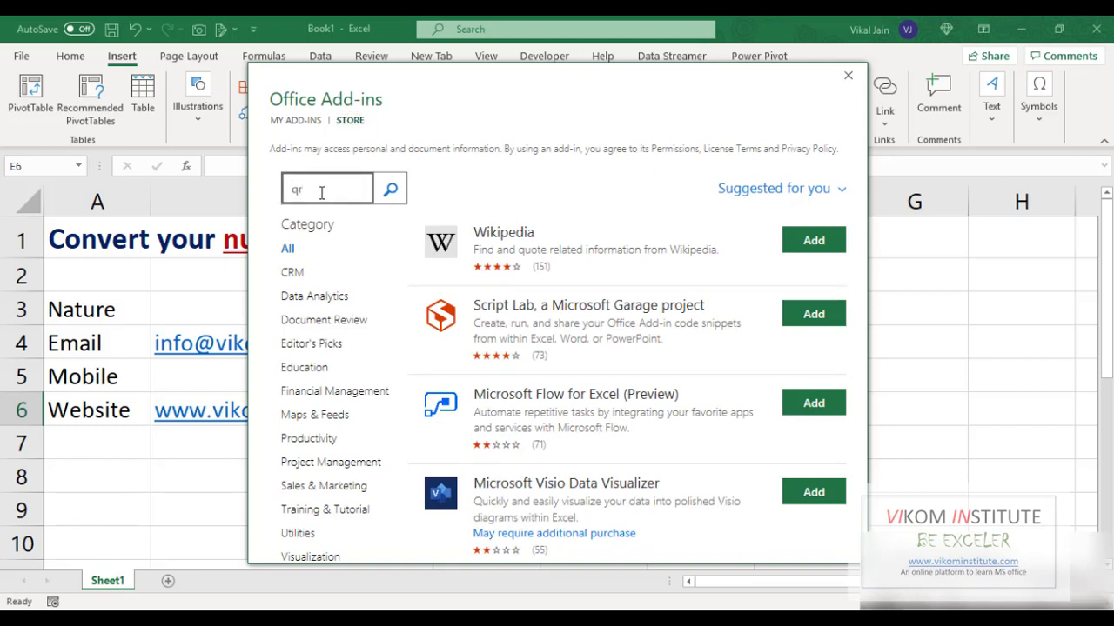
click(390, 190)
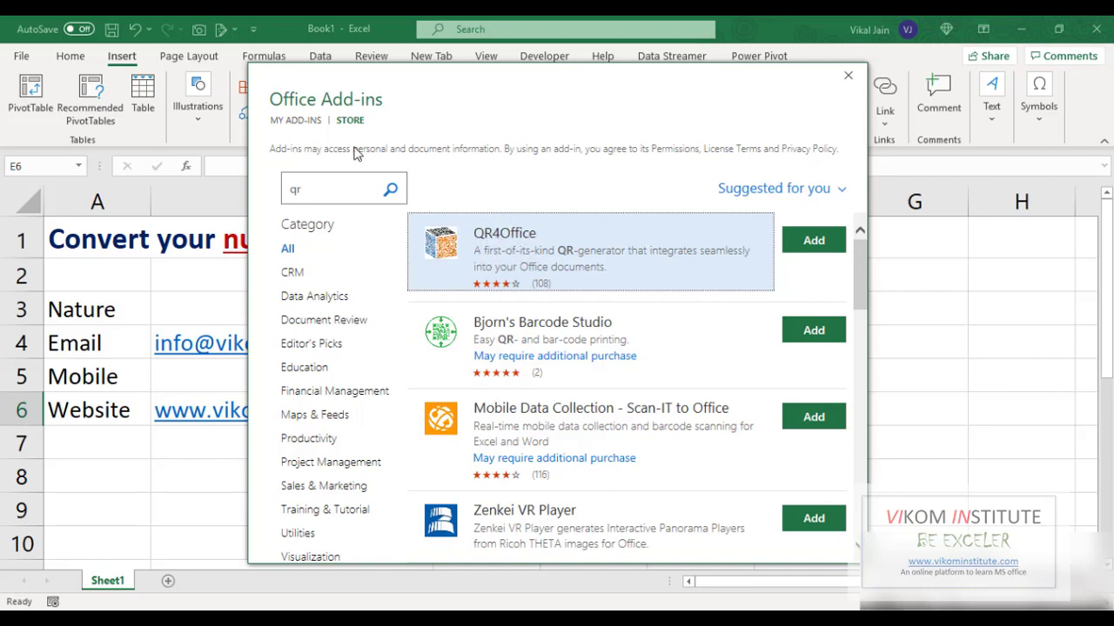
click(296, 120)
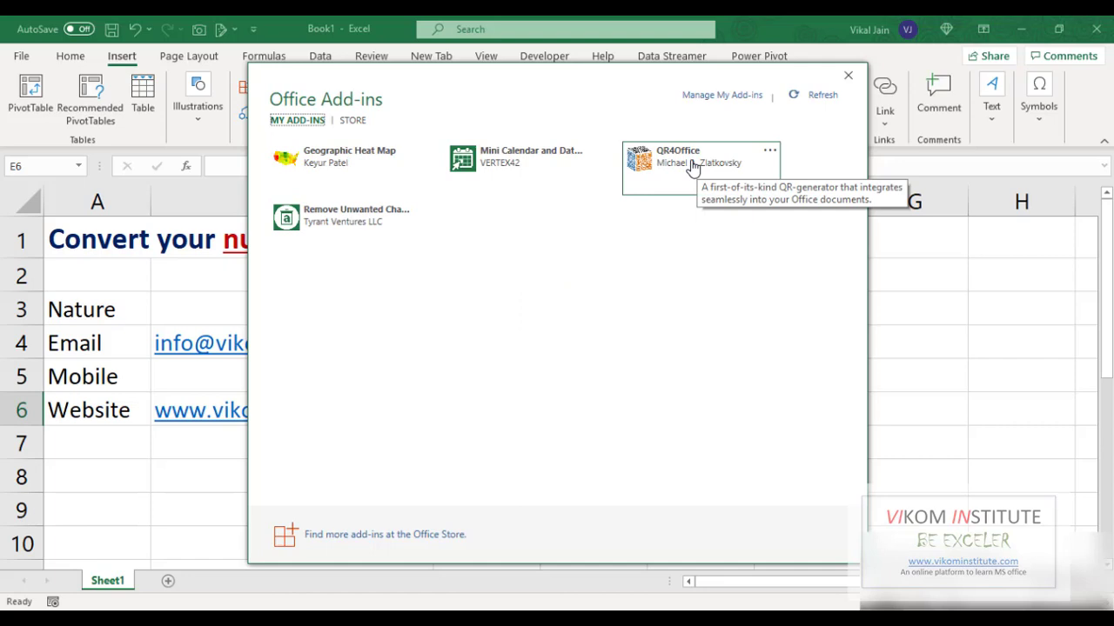
click(693, 167)
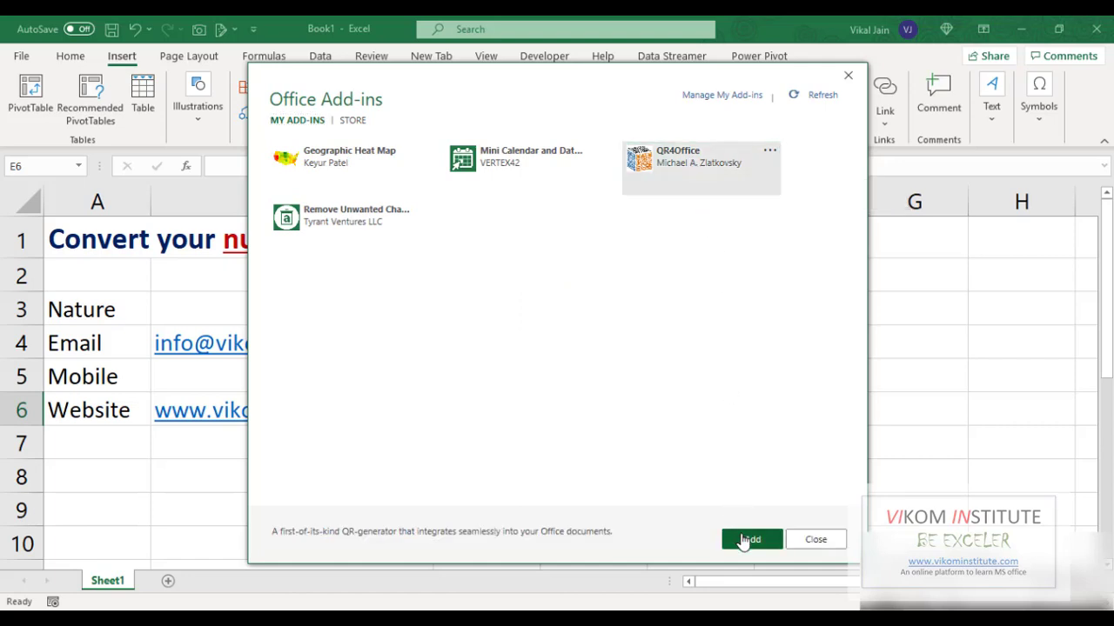
click(749, 540)
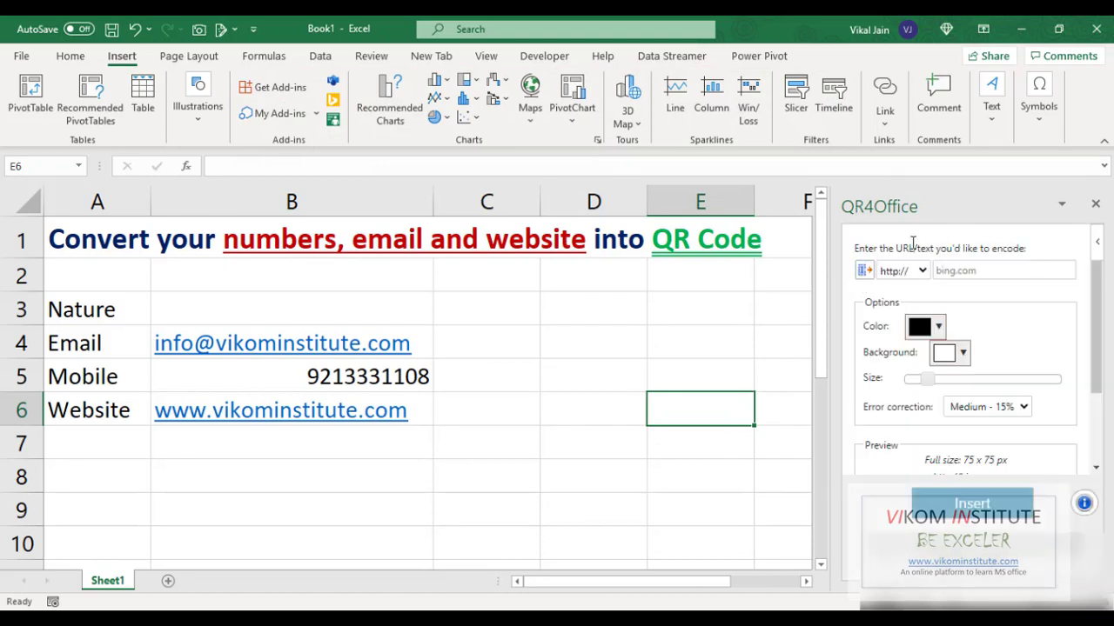
click(922, 272)
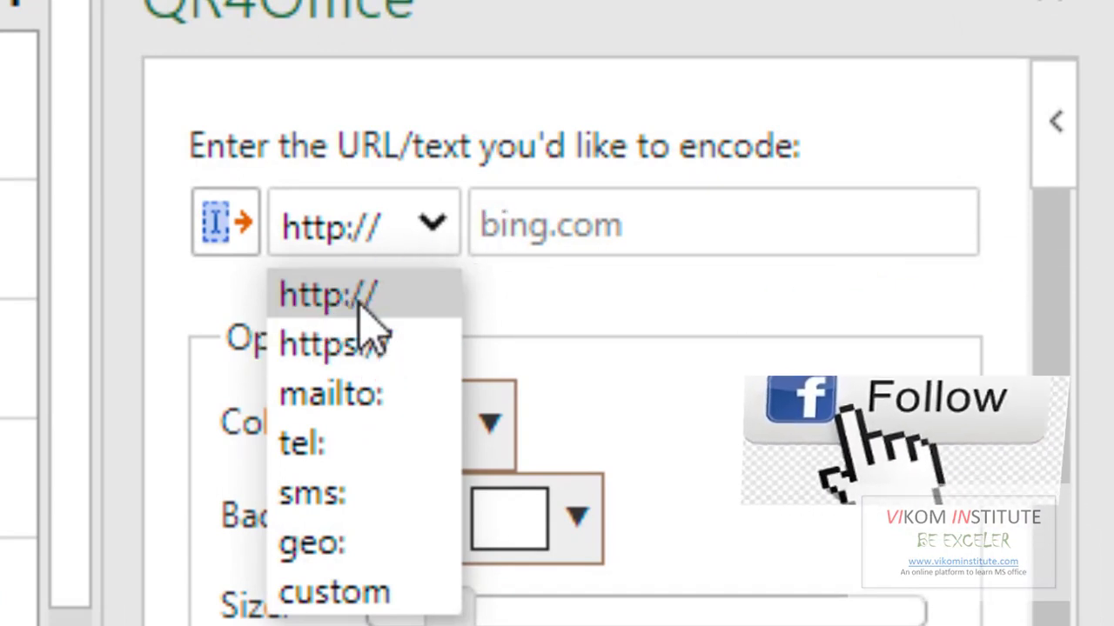
click(358, 298)
click(442, 425)
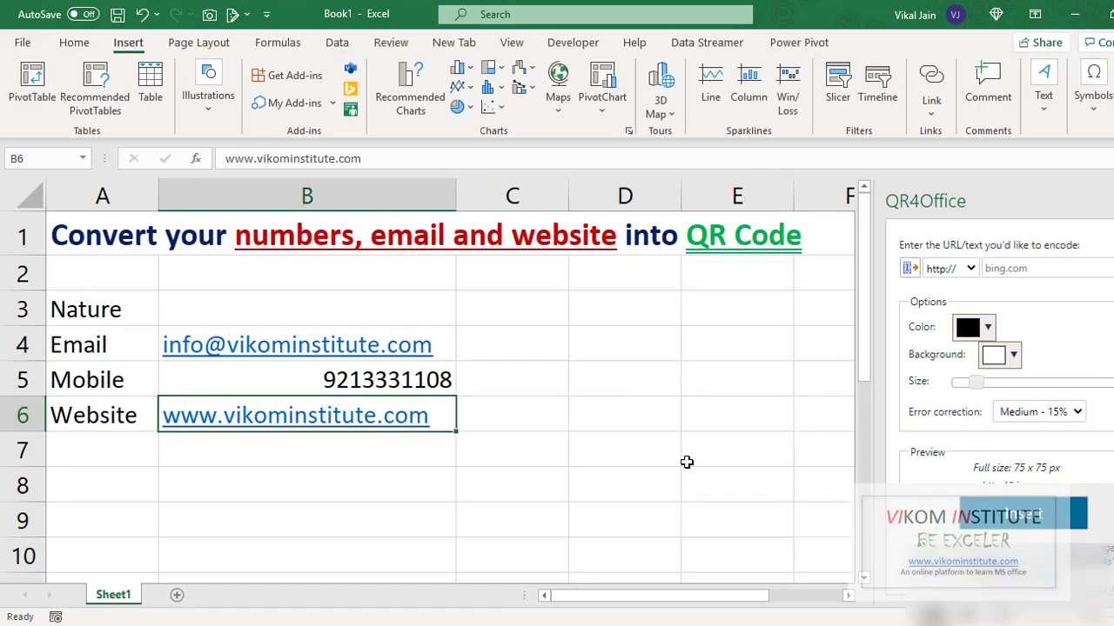
key(F2)
key(shift+Home)
key(ctrl+c)
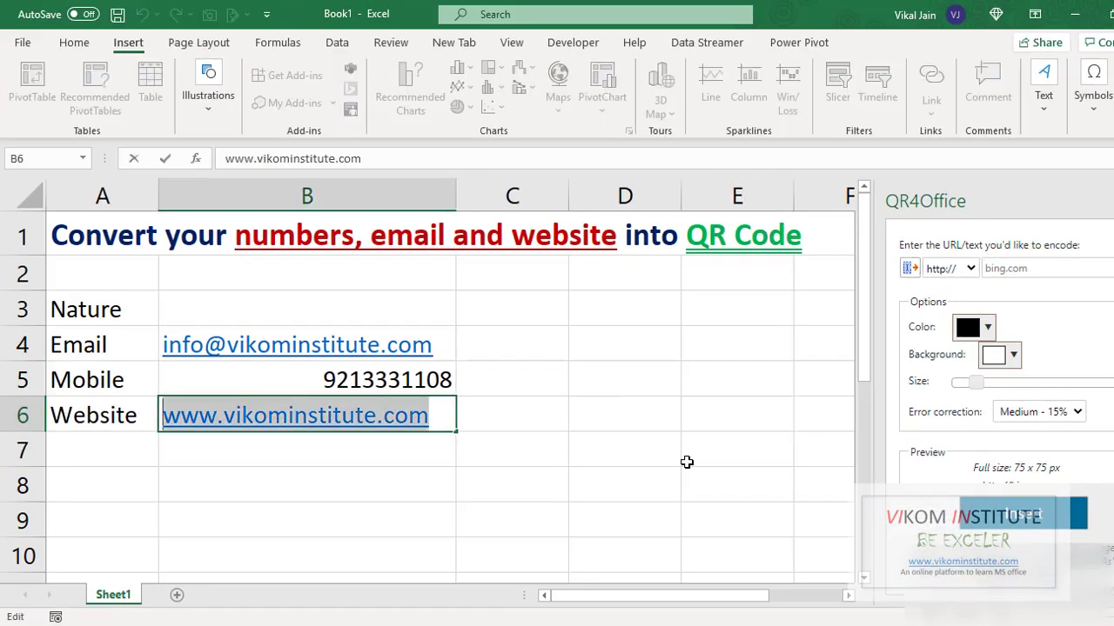
key(Escape)
click(1007, 269)
key(ctrl+v)
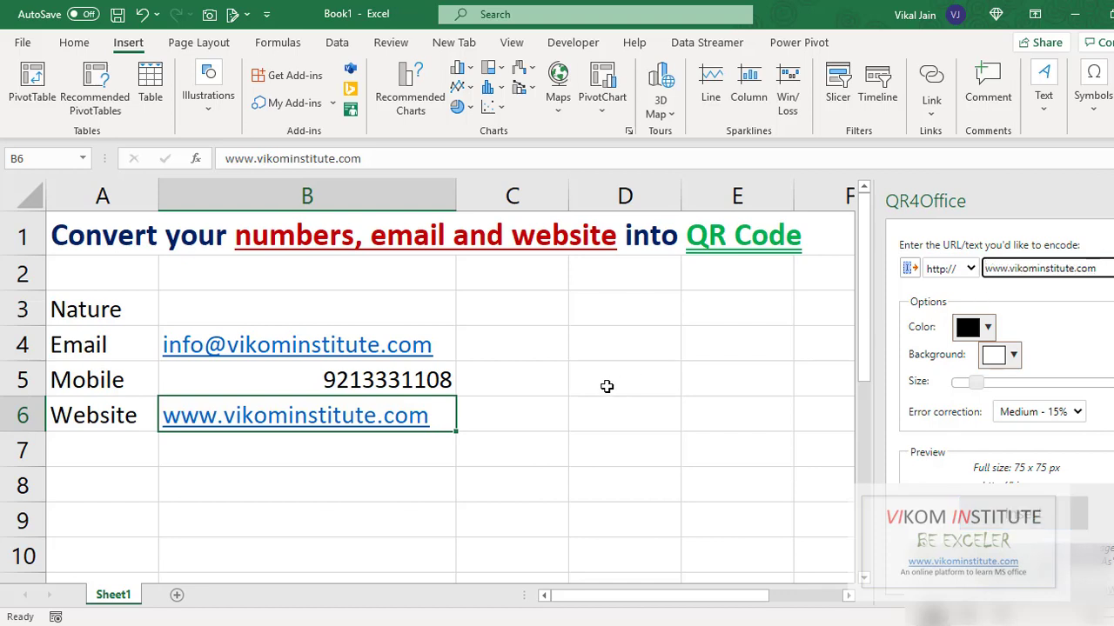
click(542, 426)
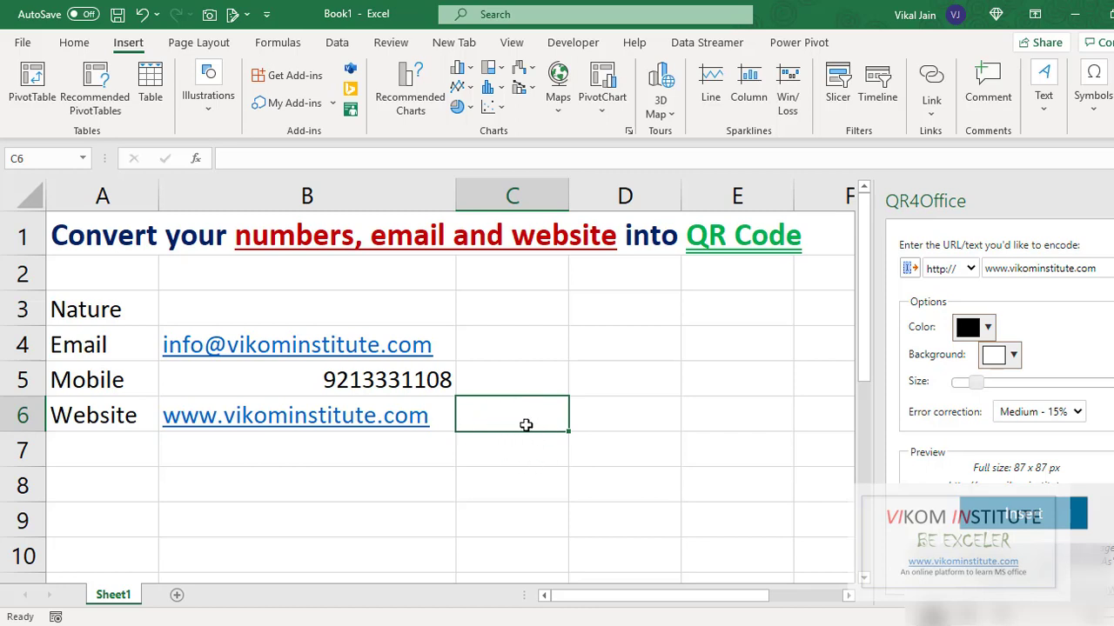
click(1012, 518)
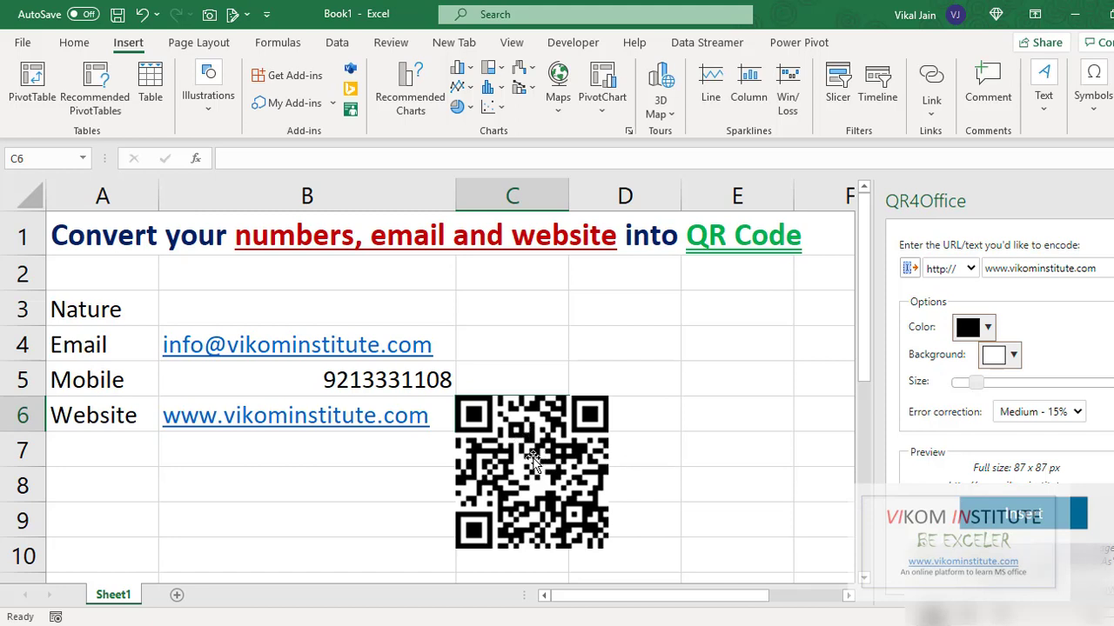
Nudge the website QR code slightly lower, then deselect it by clicking E8
drag(541, 452, 541, 464)
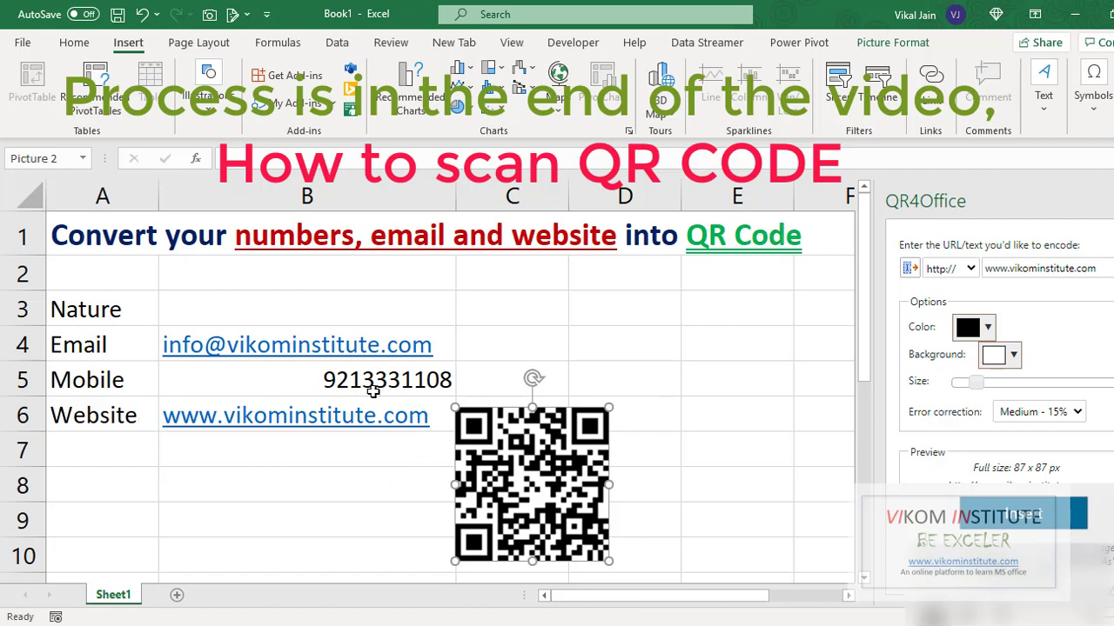
click(724, 502)
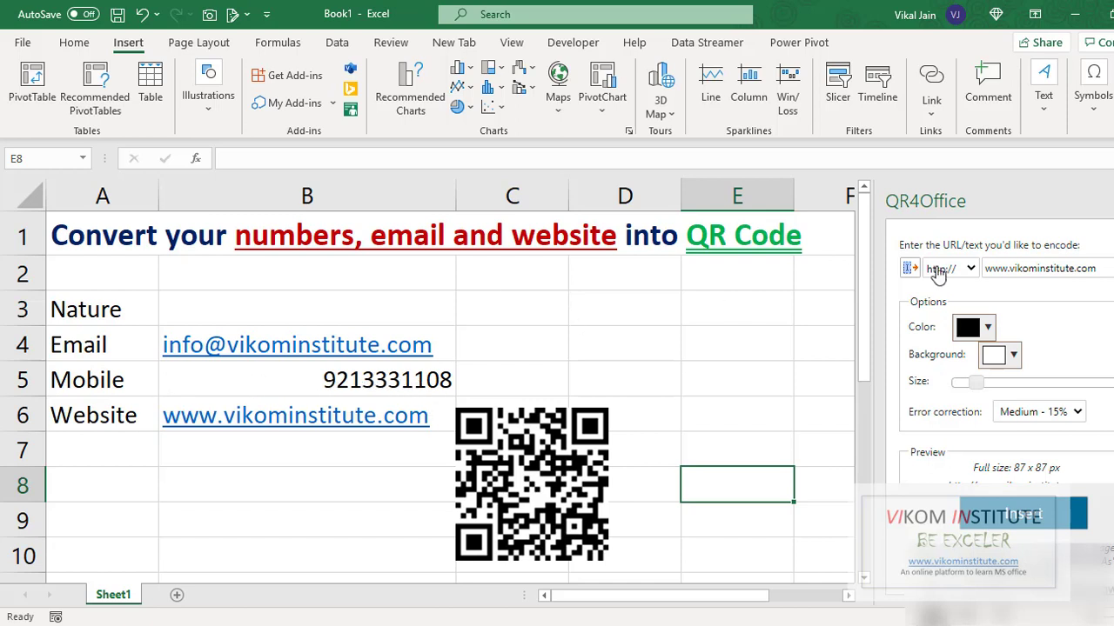
Switch QR4Office to sms: and replace the website text with the mobile number
click(971, 269)
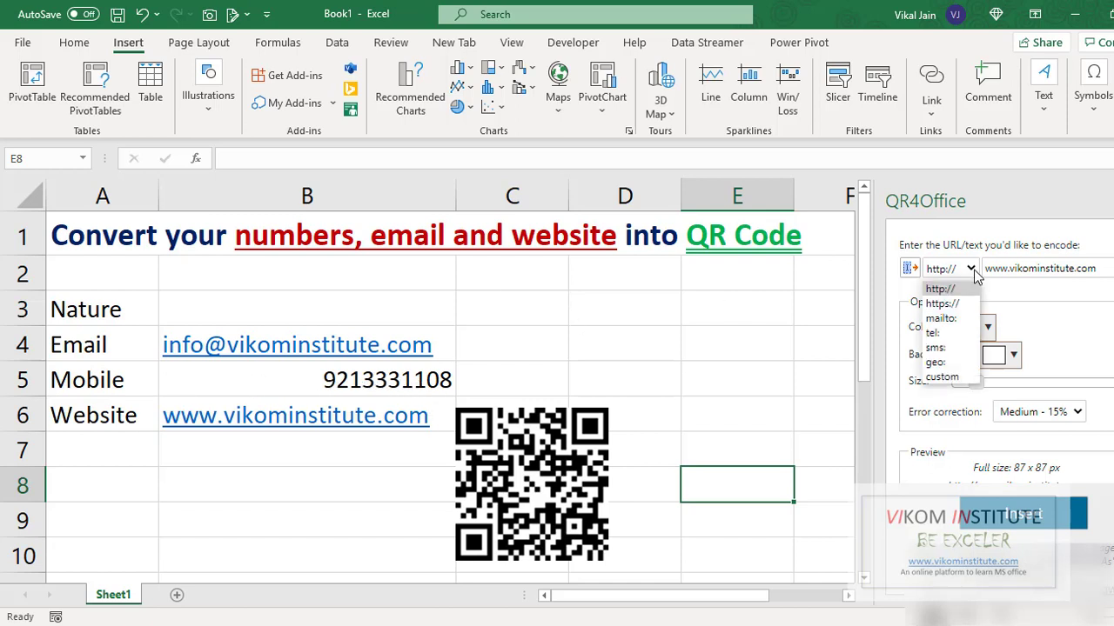
click(957, 349)
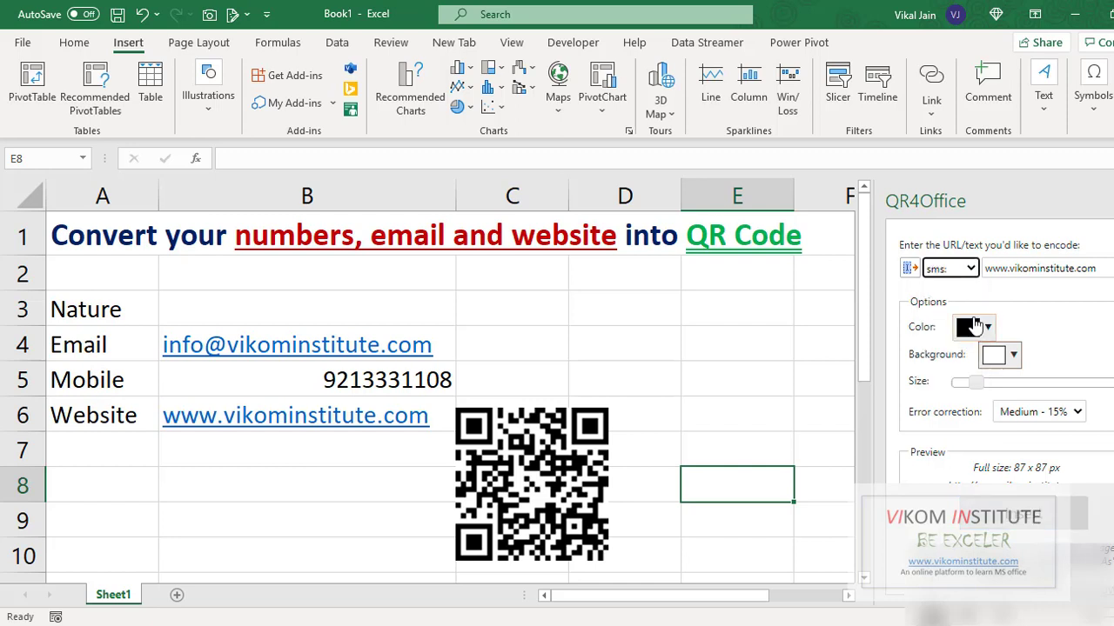
drag(1103, 270, 968, 265)
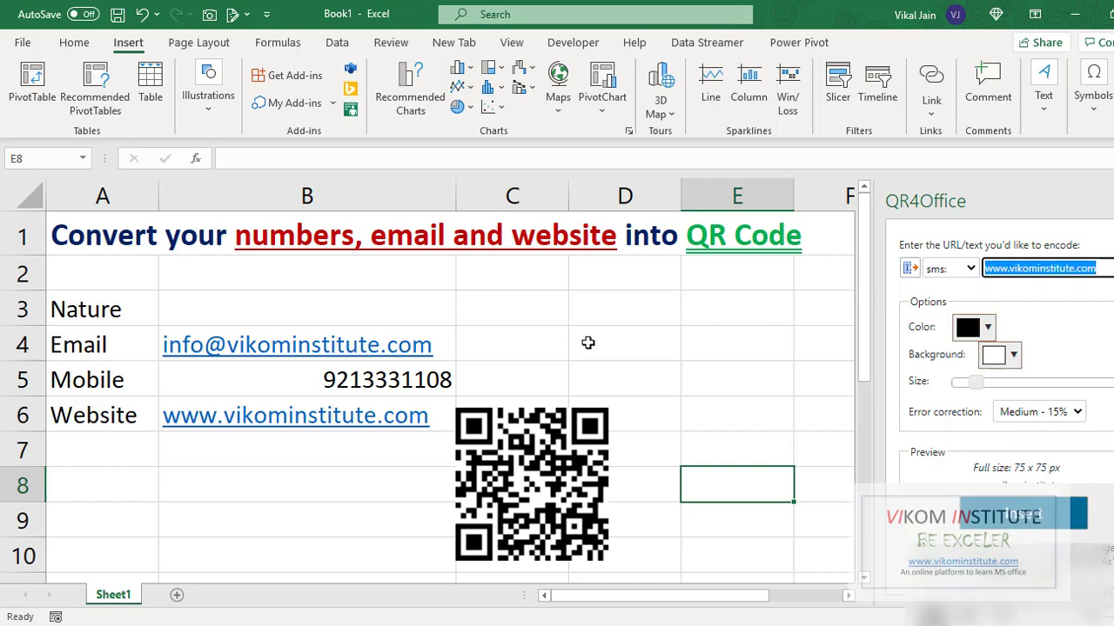
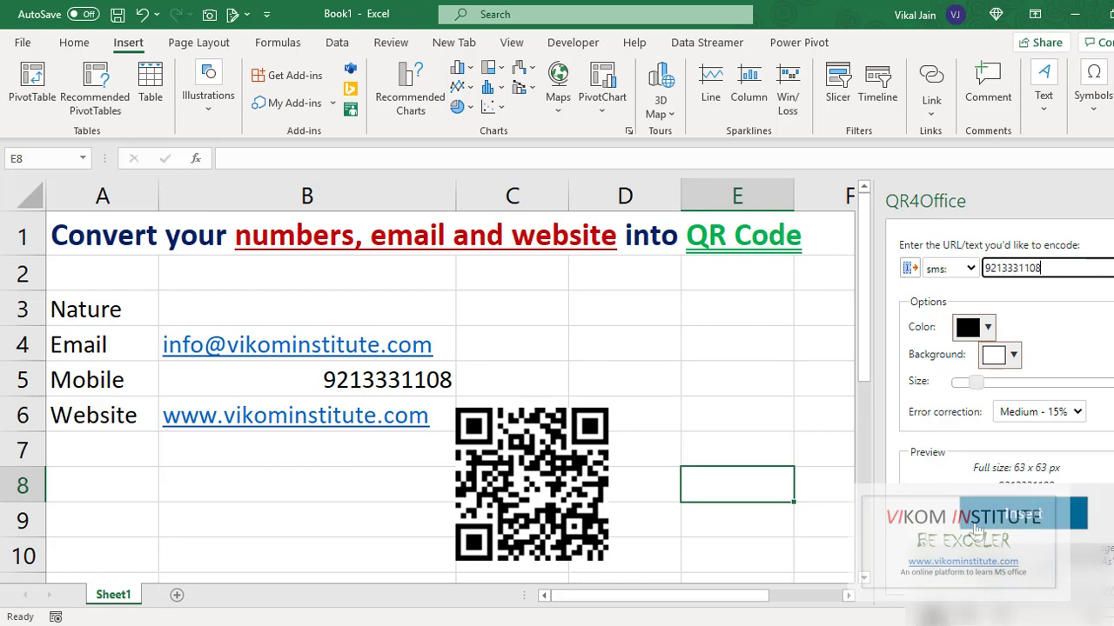
Insert the SMS QR code and drag it to D5, beside the website code
click(1000, 515)
drag(742, 520, 686, 422)
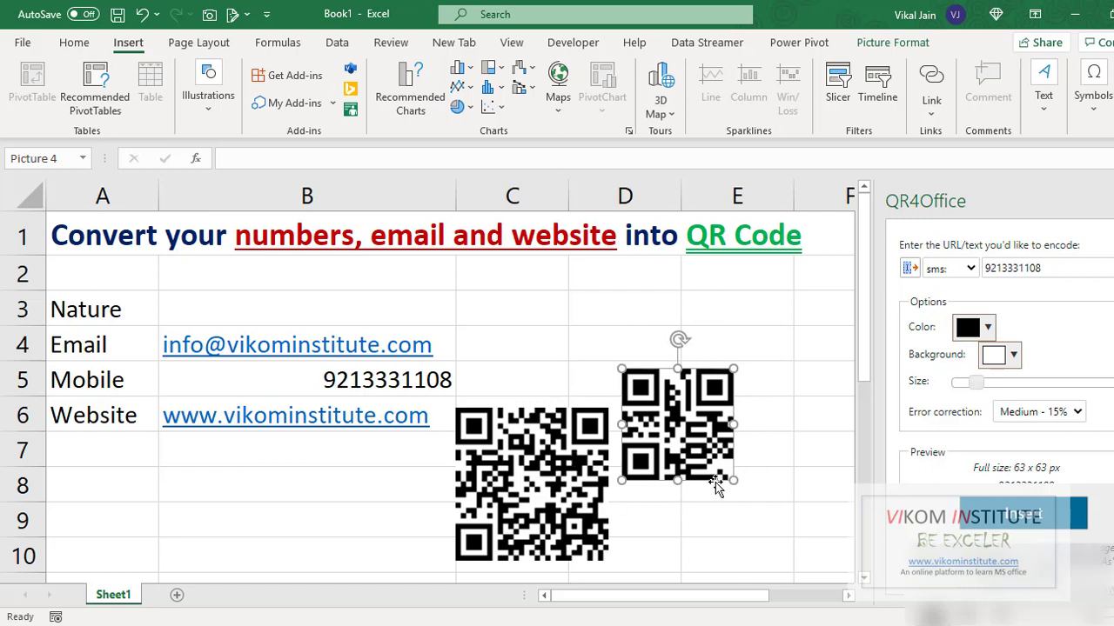
click(587, 383)
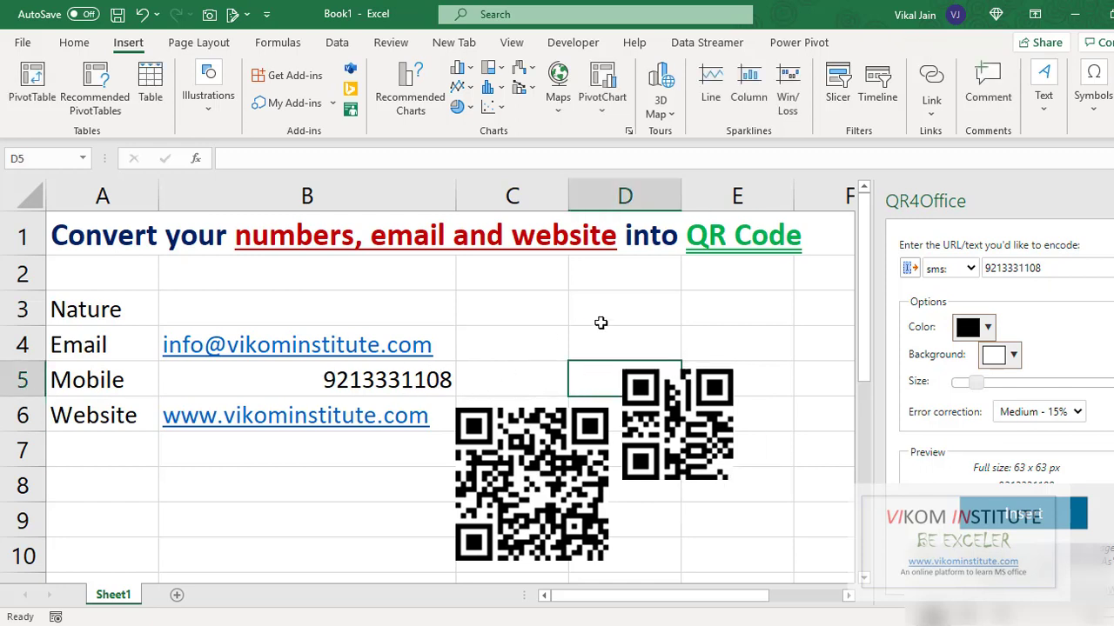
click(961, 272)
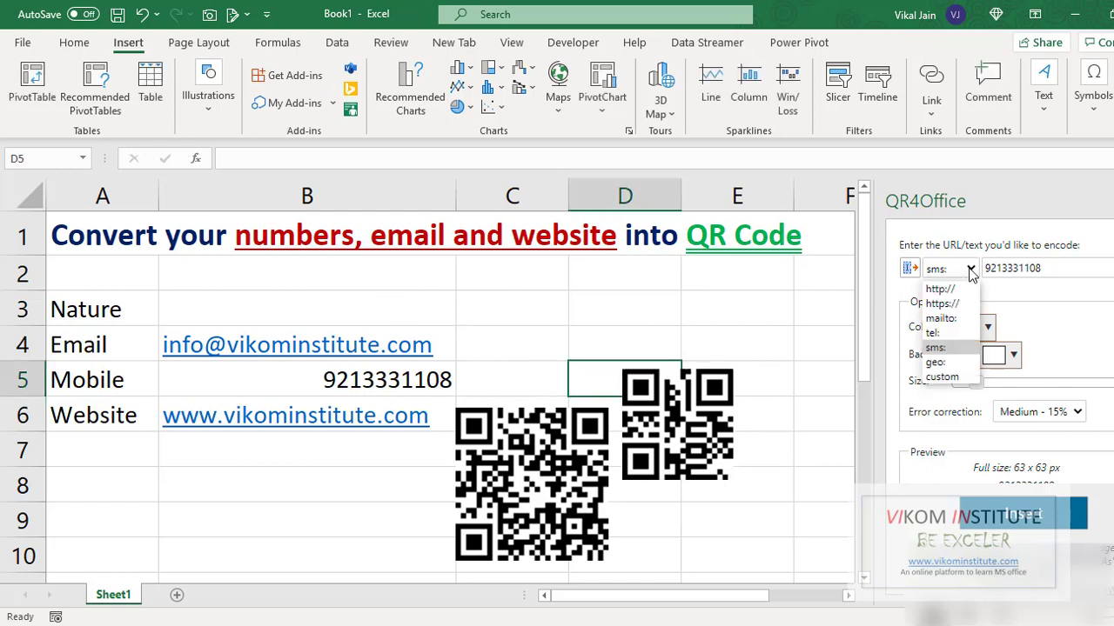
Switch the code type to mailto: and replace the number with the listed email address
click(945, 318)
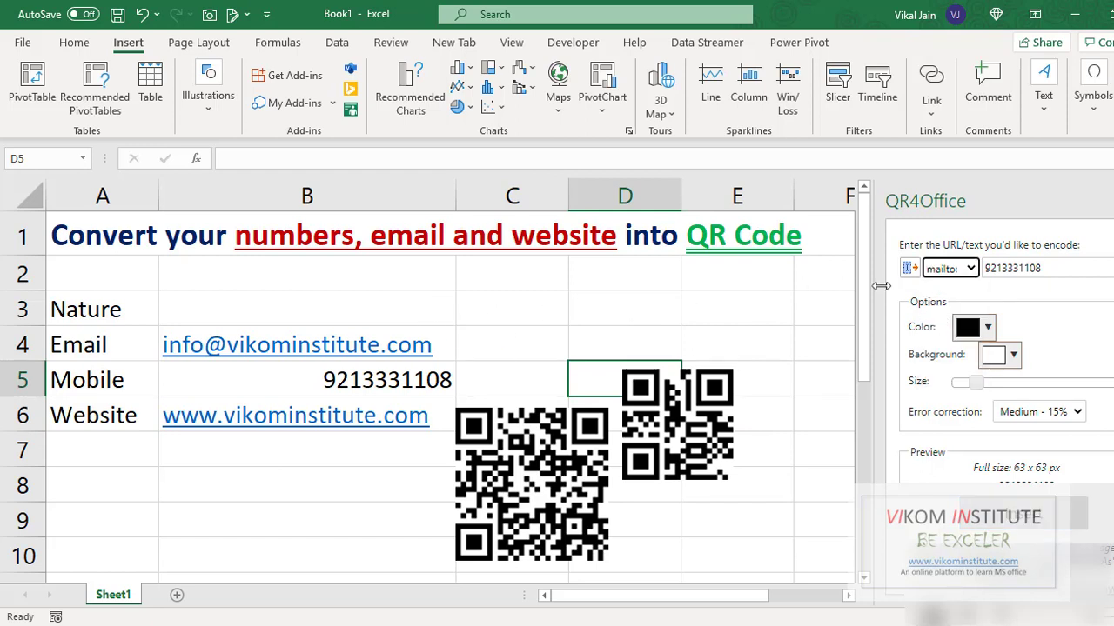
drag(1048, 273, 964, 275)
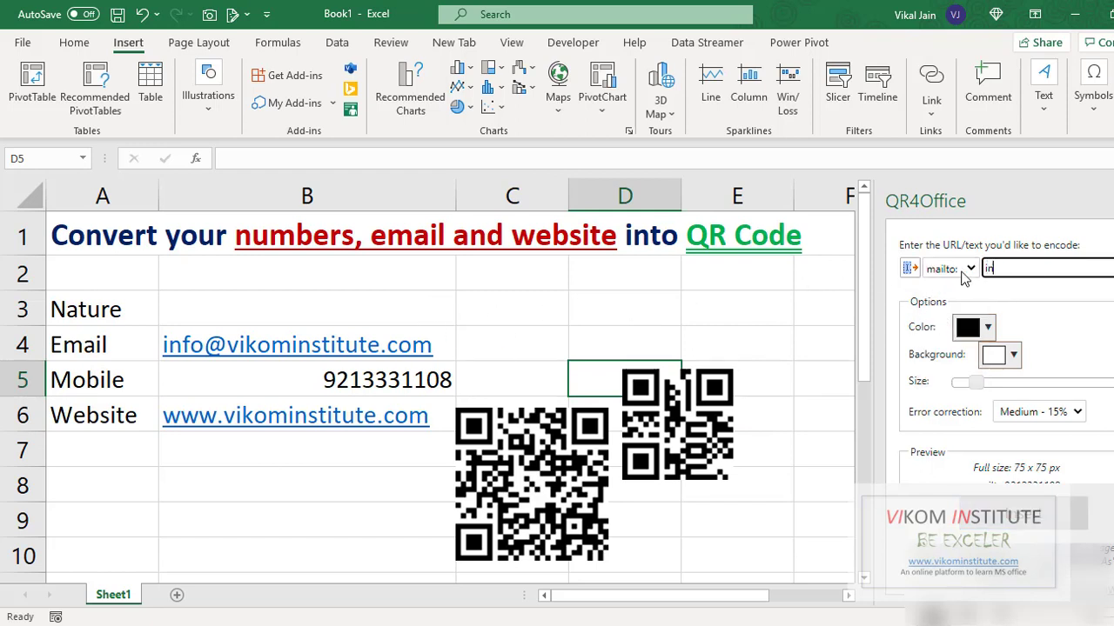
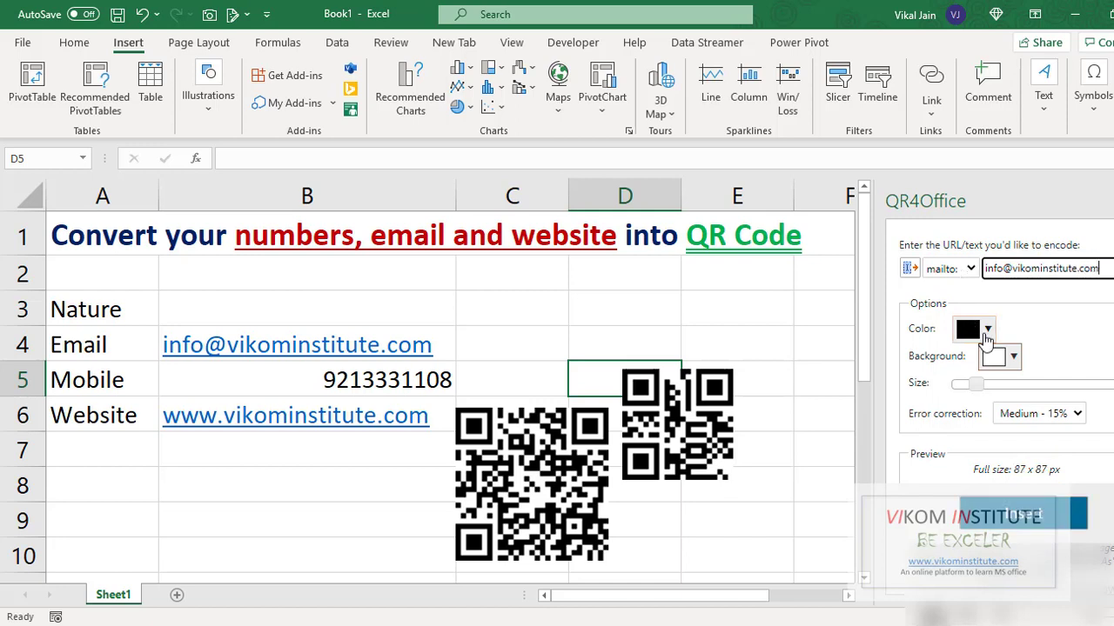
Set the QR colour to dark red, insert it, and place it below B6
click(989, 331)
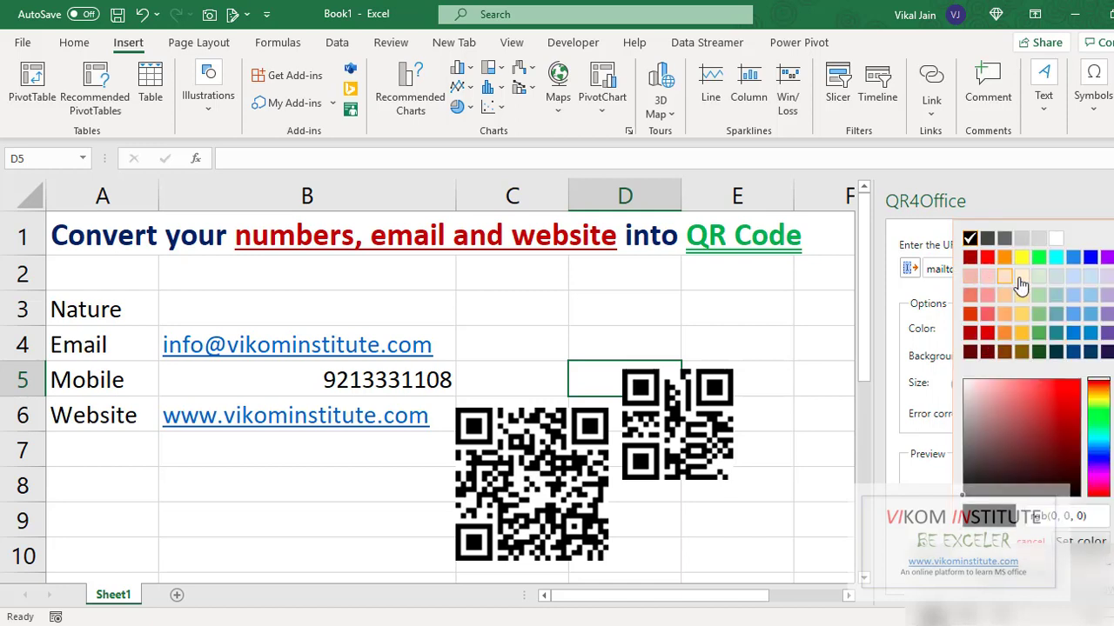
click(969, 259)
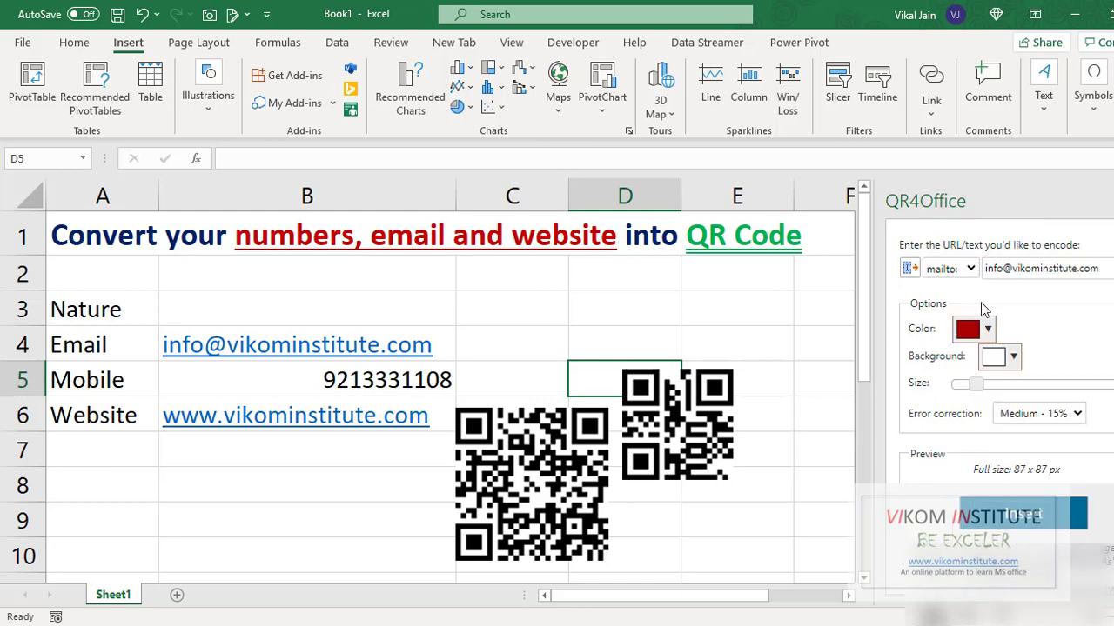
click(1026, 520)
drag(504, 398, 235, 506)
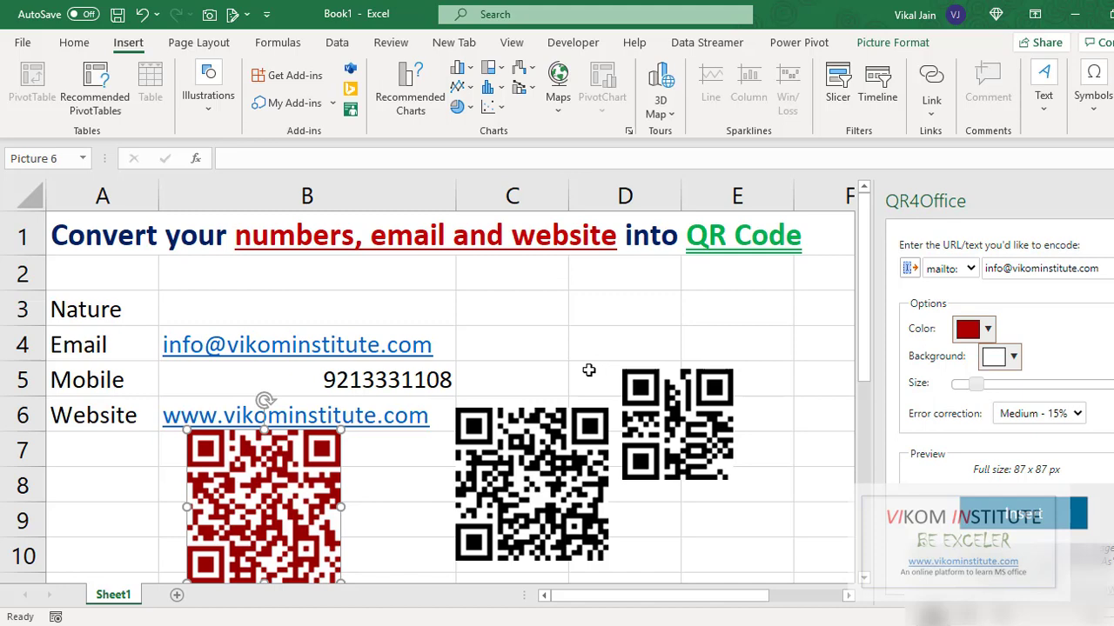
click(630, 339)
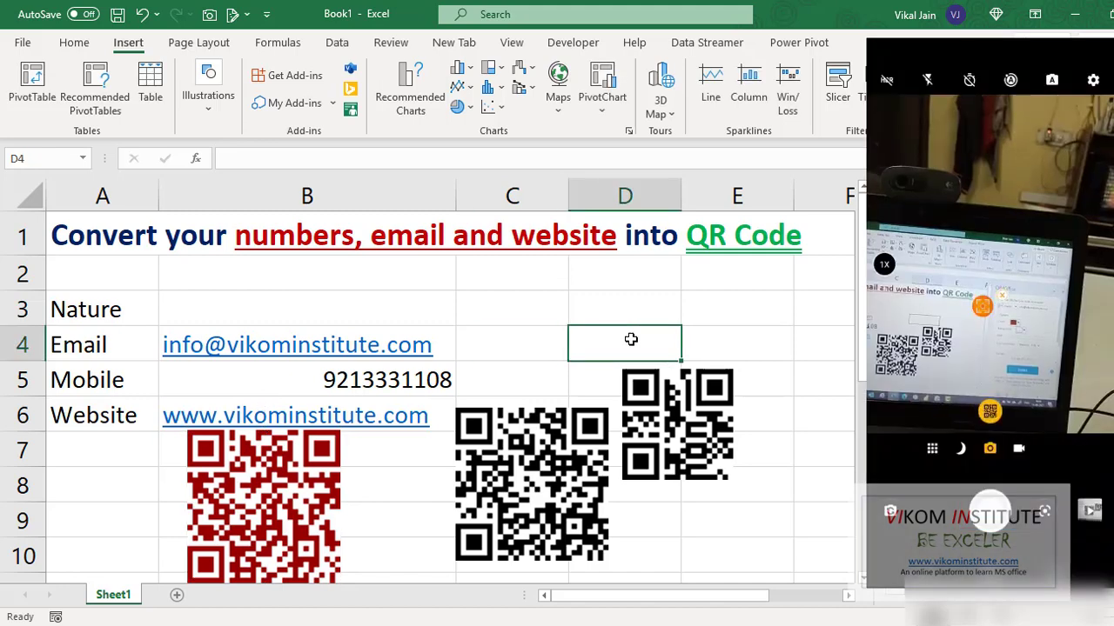